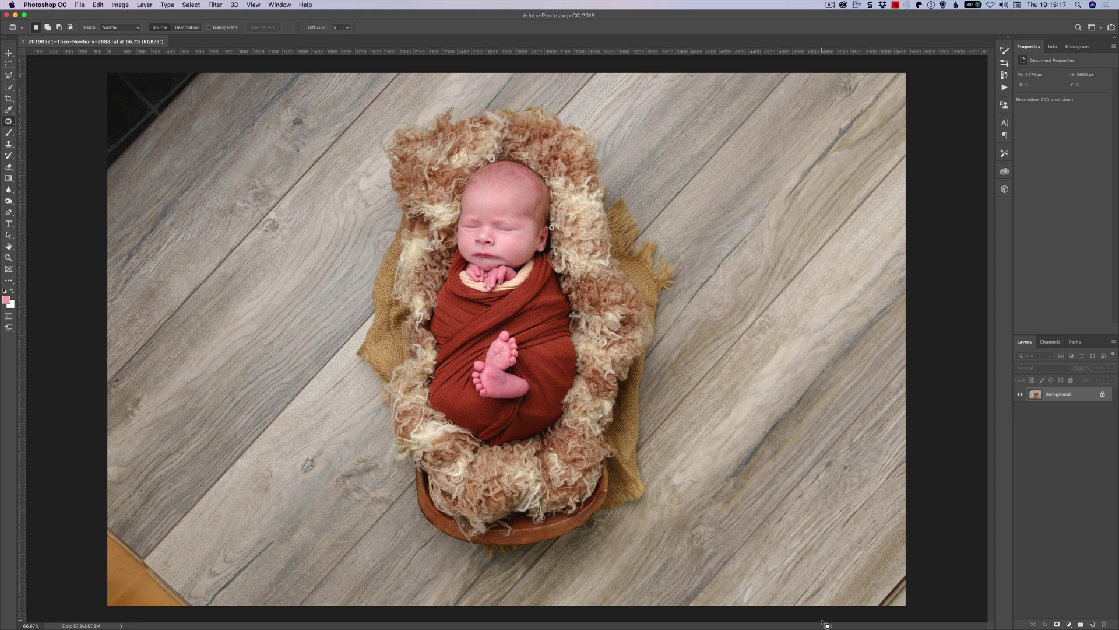
Outline the dark top-left corner tile with the Polygonal Lasso.
click(9, 76)
drag(9, 76, 52, 83)
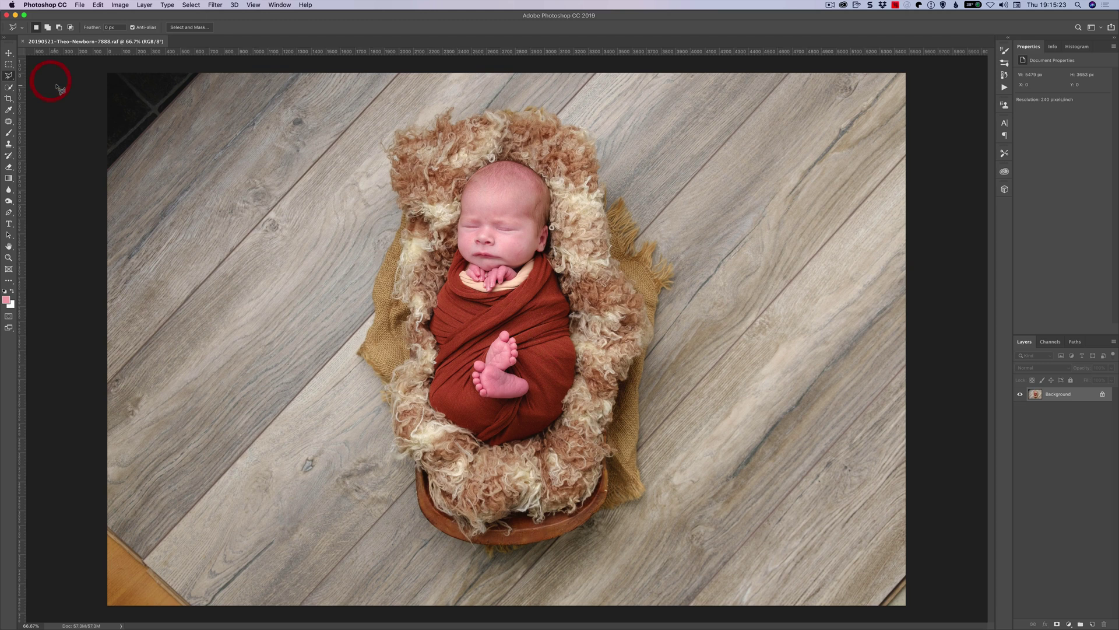
click(105, 173)
click(208, 66)
click(80, 69)
click(79, 140)
click(105, 173)
Content-Aware fill the selected corner with wood and drop the selection.
key(shift)
key(shift+BackSpace)
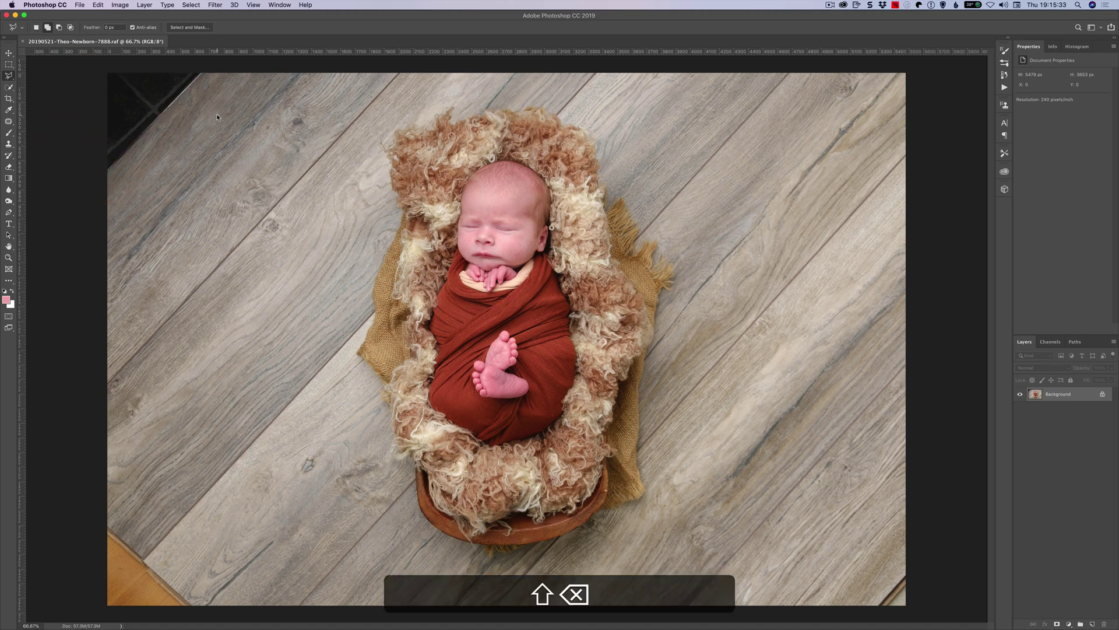
click(460, 264)
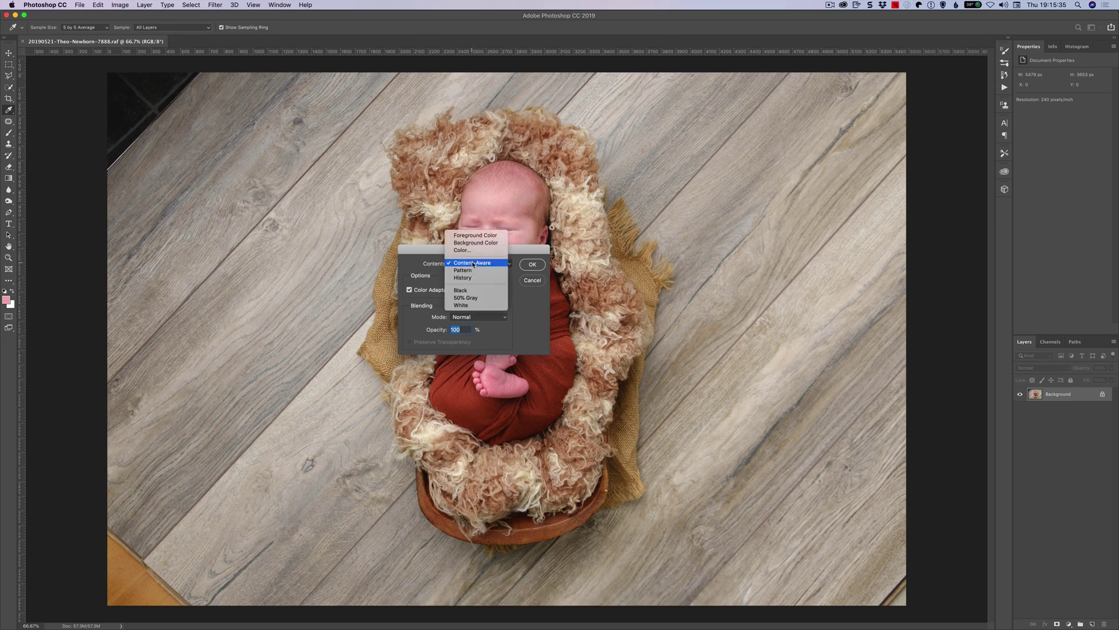
click(475, 264)
click(528, 266)
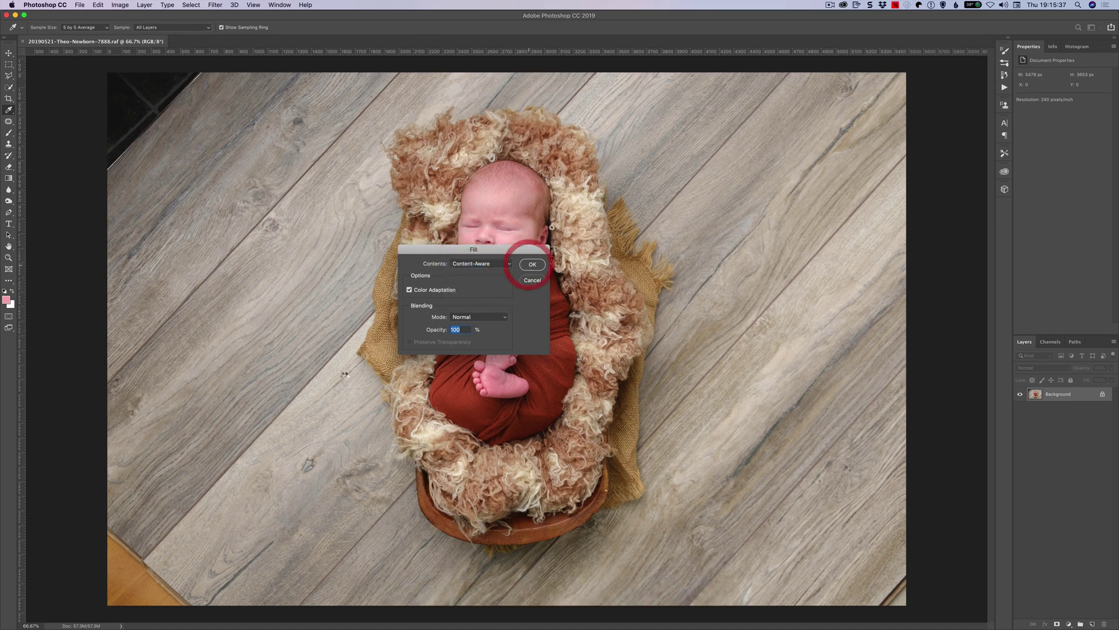
click(101, 521)
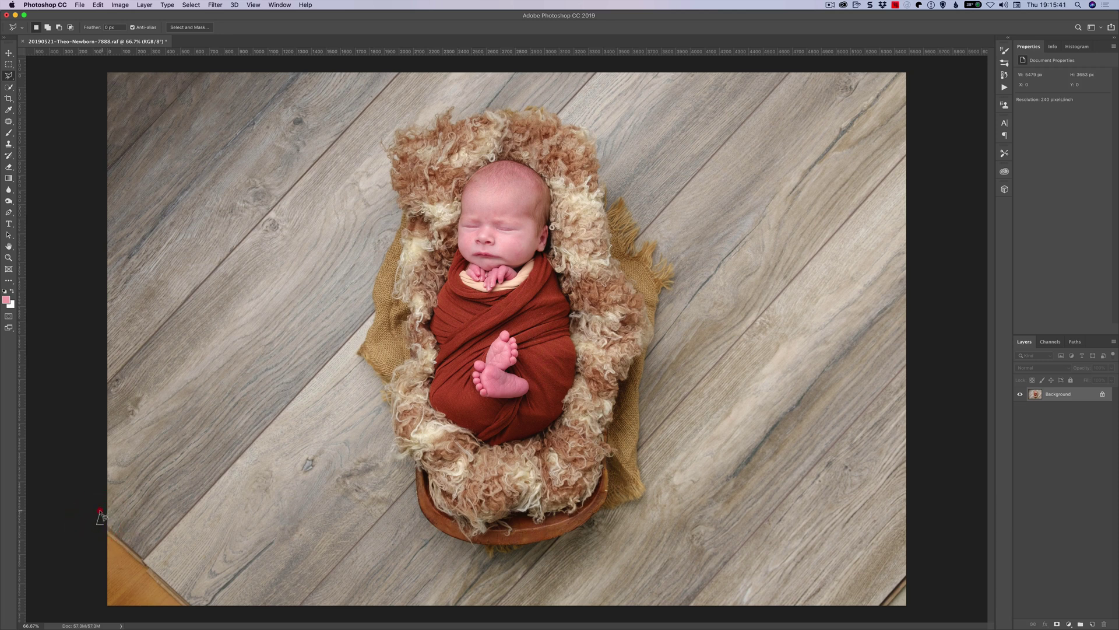
Outline the orange trim at the bottom-left corner with the Polygonal Lasso.
click(220, 612)
click(181, 616)
click(64, 615)
click(81, 568)
click(101, 517)
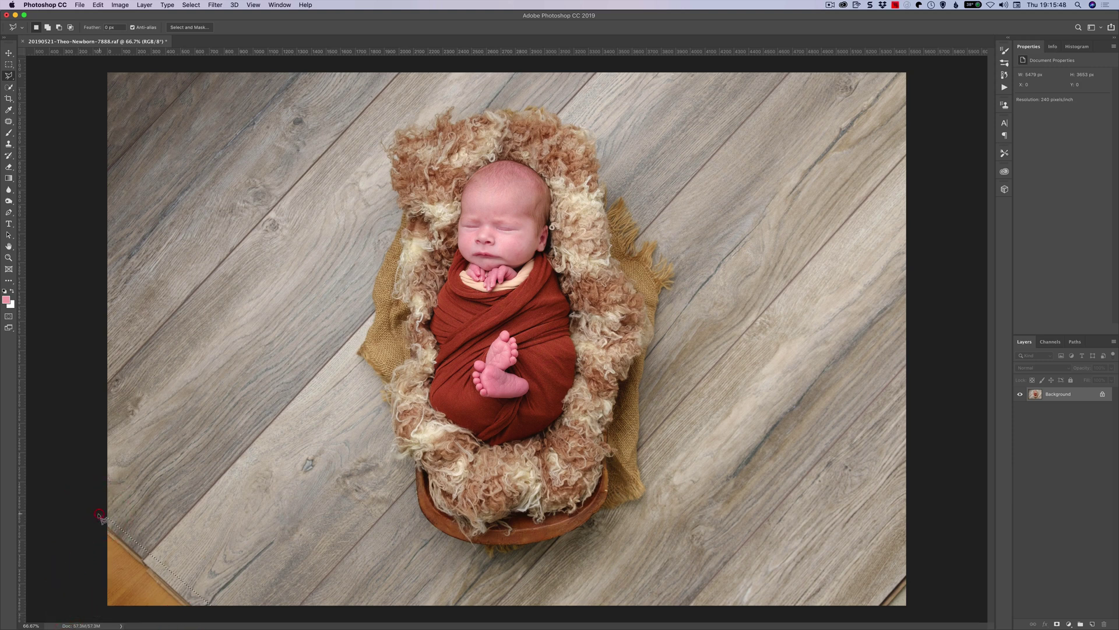
Fill the selection with Content-Aware via Edit > Fill and deselect.
click(98, 5)
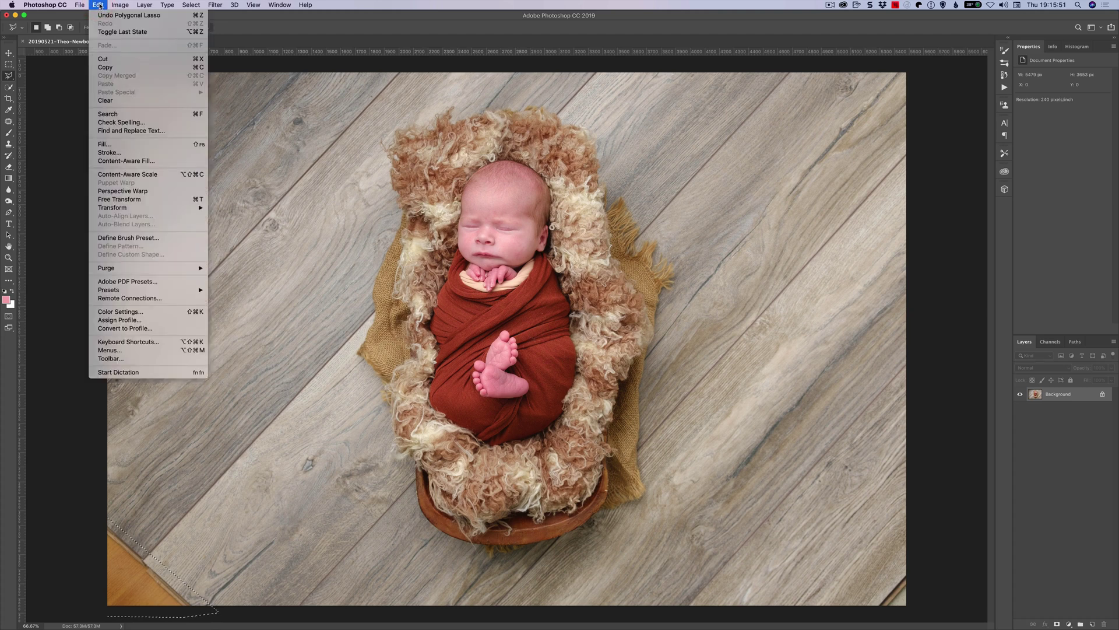
click(128, 144)
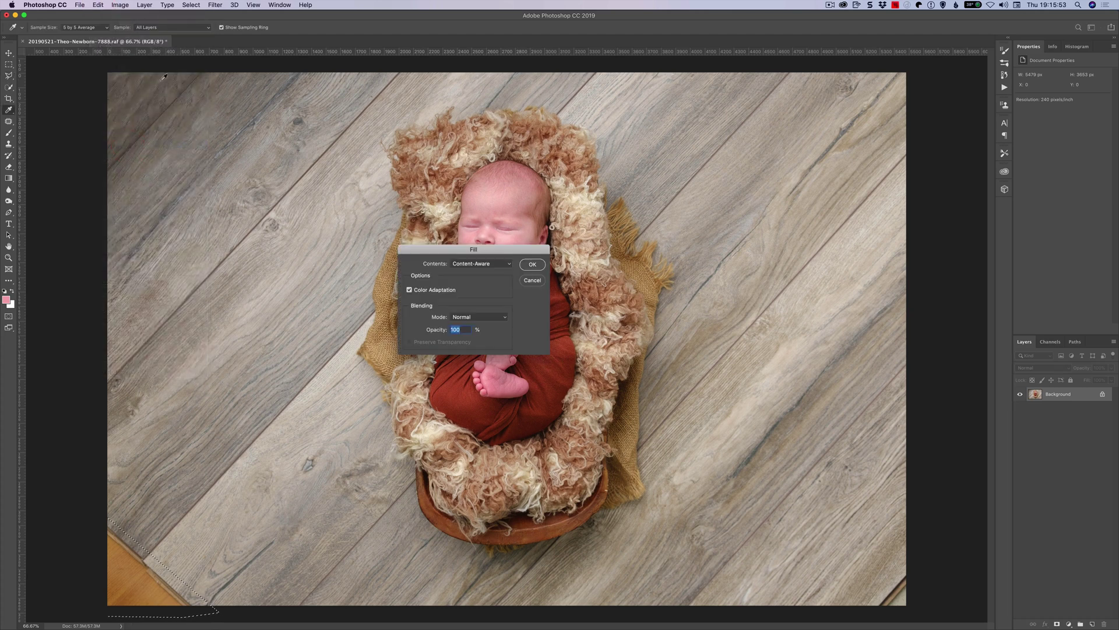
click(532, 265)
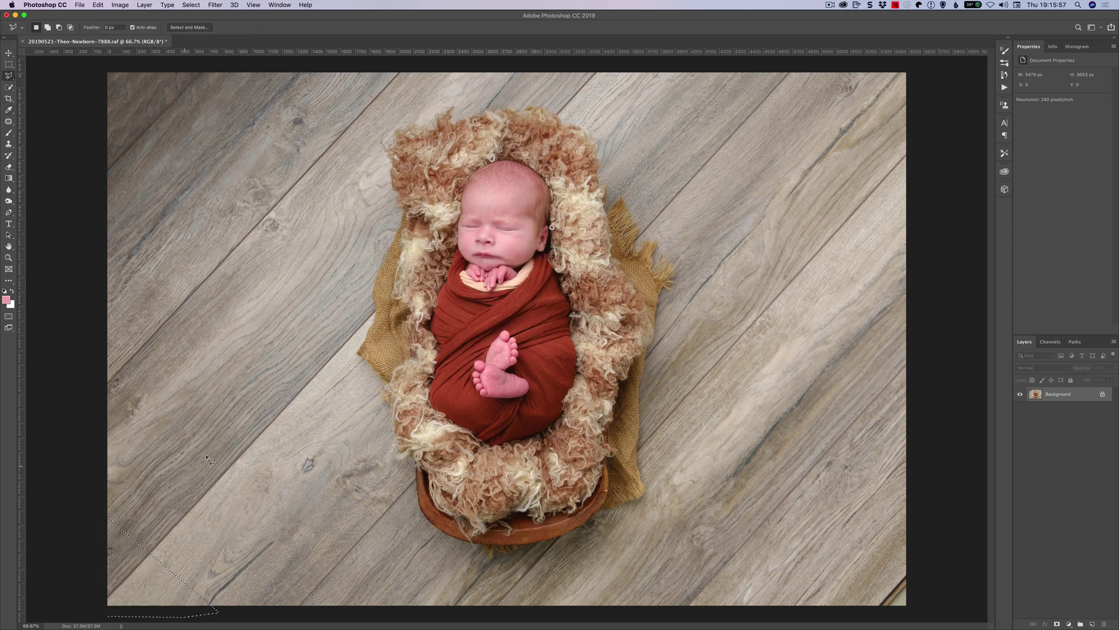
key(super+d)
Select the lower-right corner trim and Content-Aware fill it with wood.
click(879, 606)
click(913, 567)
click(927, 595)
click(874, 618)
click(883, 605)
click(883, 604)
key(shift+BackSpace)
key(Return)
Heal leftover trim at the lower-right corner with the Healing Brush from sampled wood.
key(j)
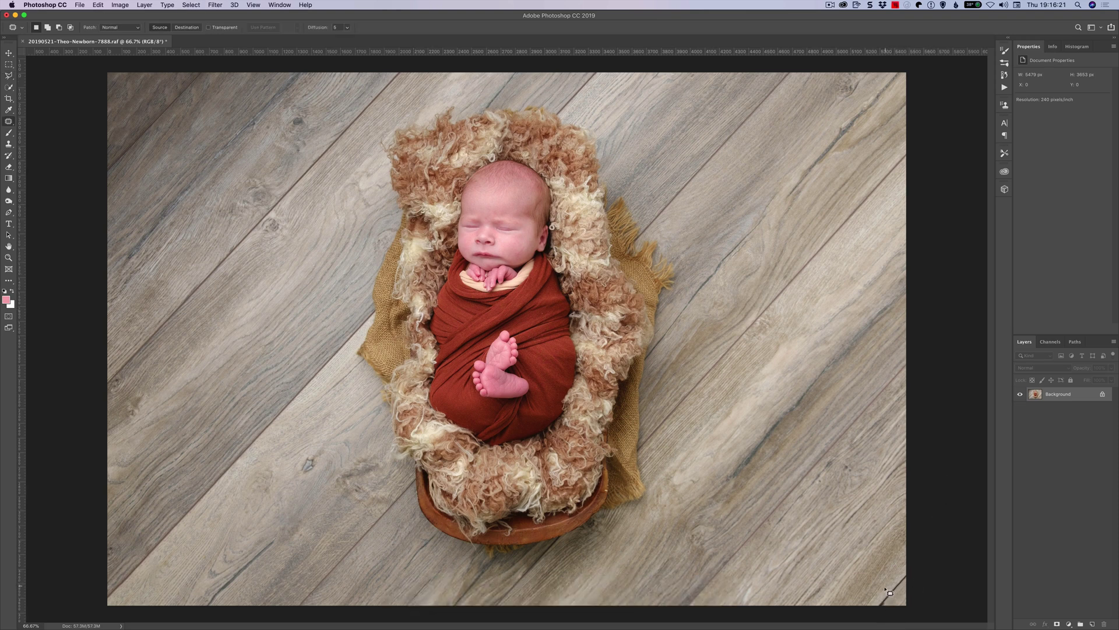
key(shift+j)
key(shift+j)
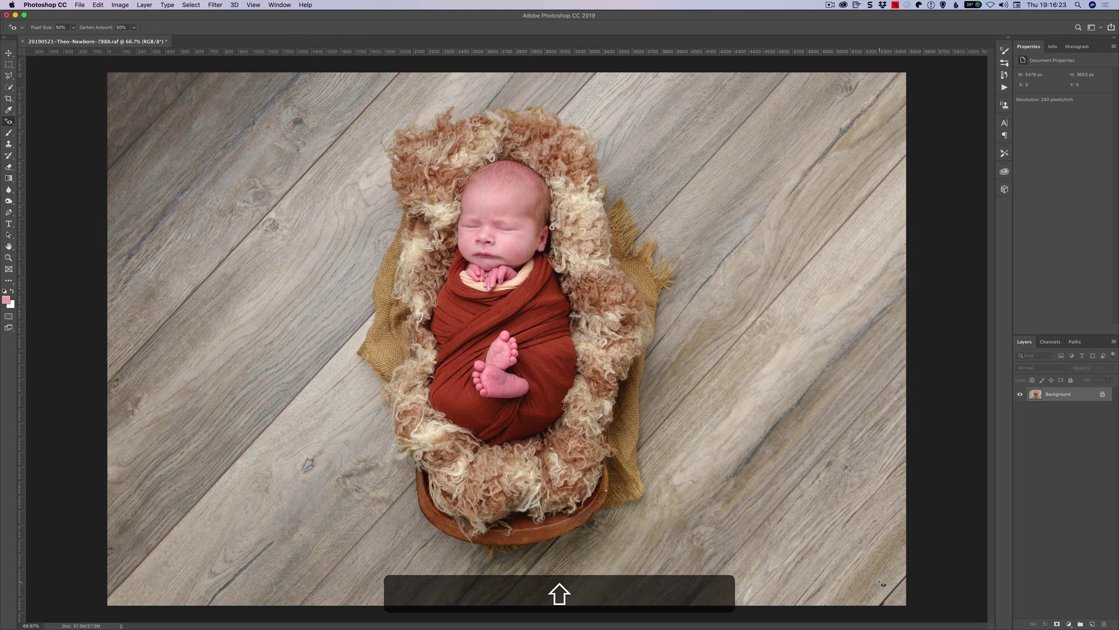
key(shift+j)
key(shift+j)
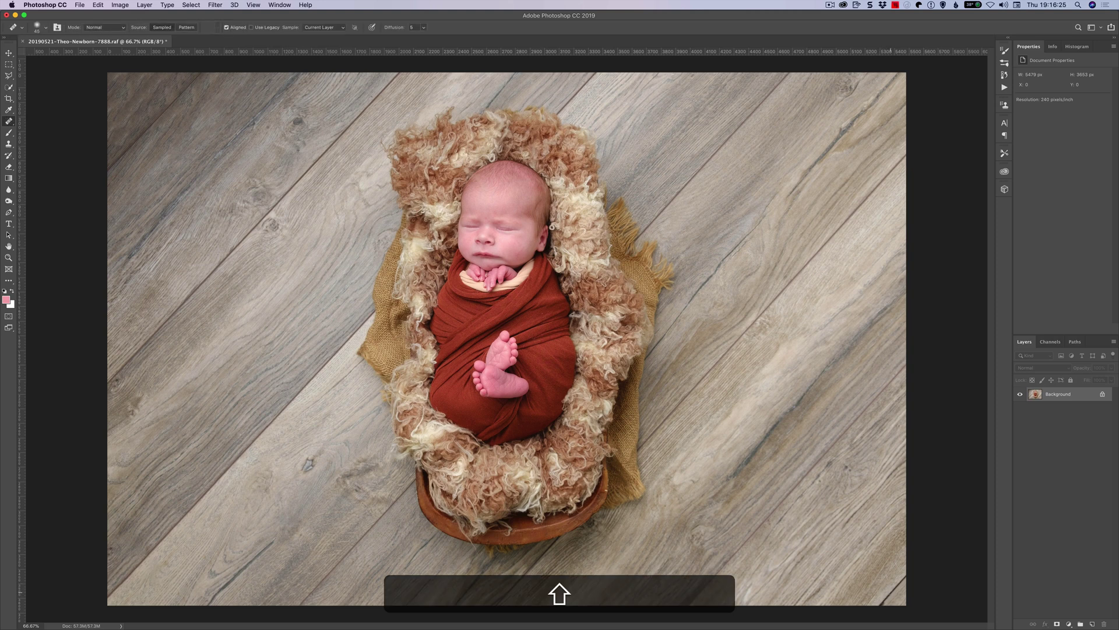
key(alt)
alt+click(892, 590)
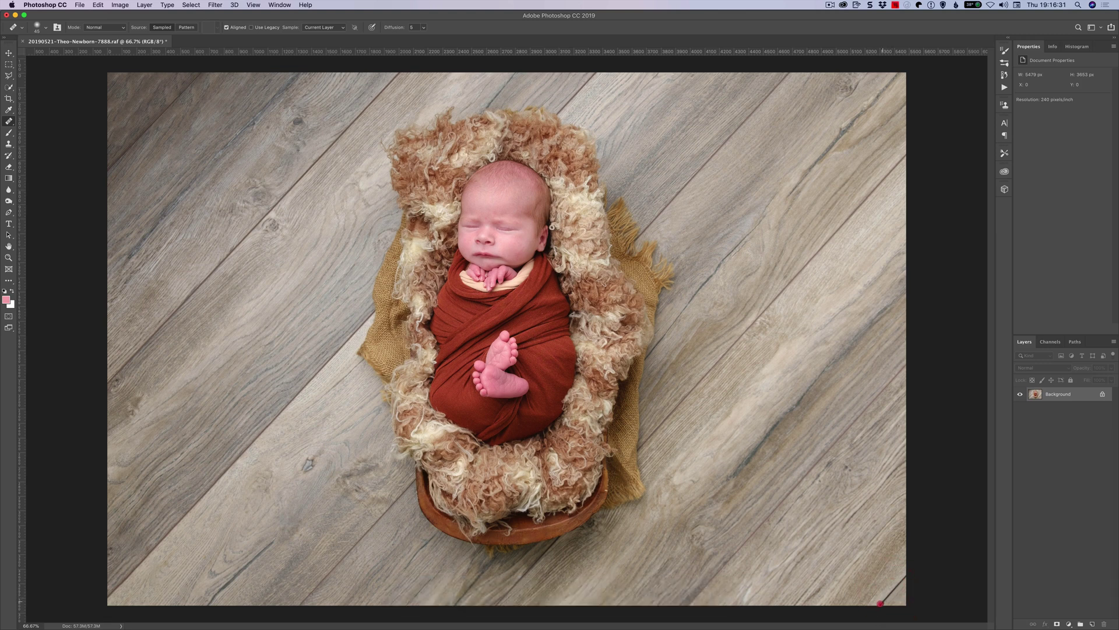
click(887, 599)
key(super+z)
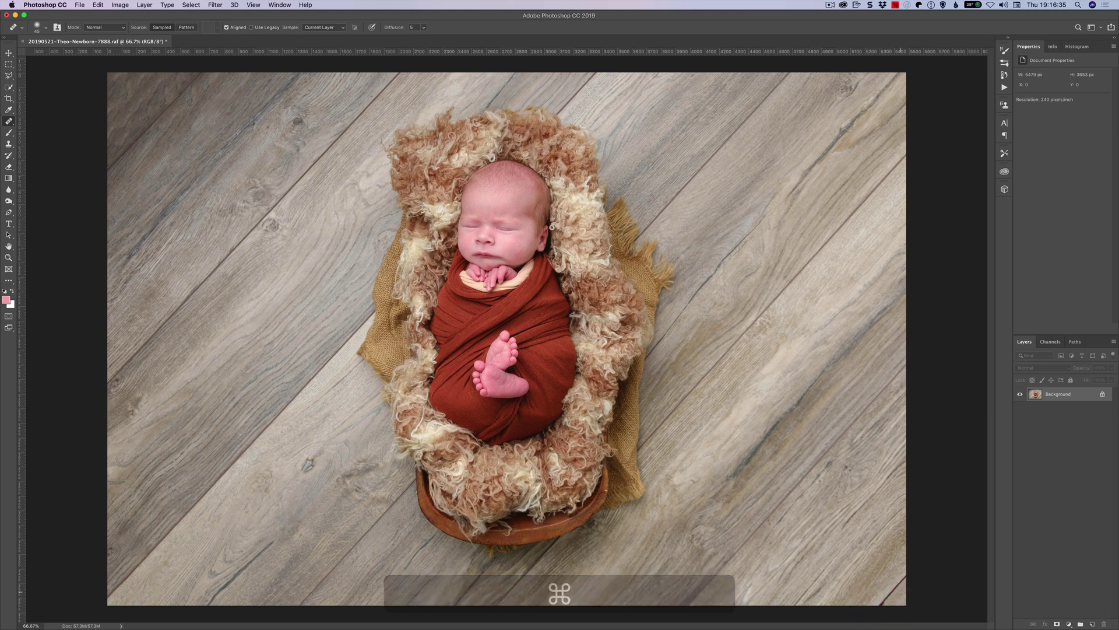
key(alt)
alt+click(887, 591)
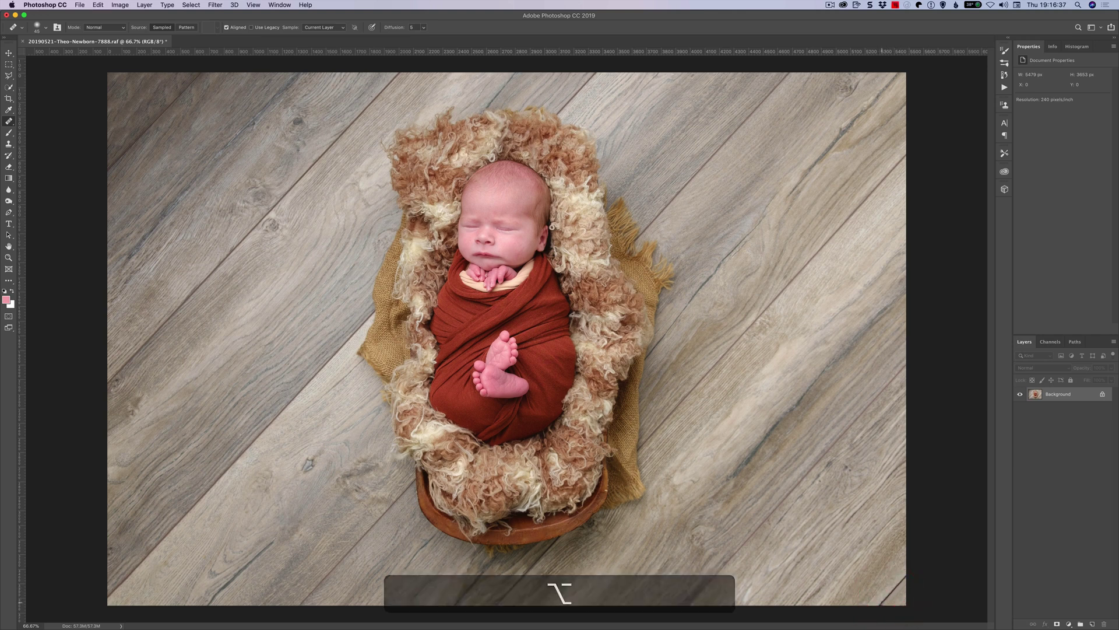
click(887, 599)
mouse_move(826, 628)
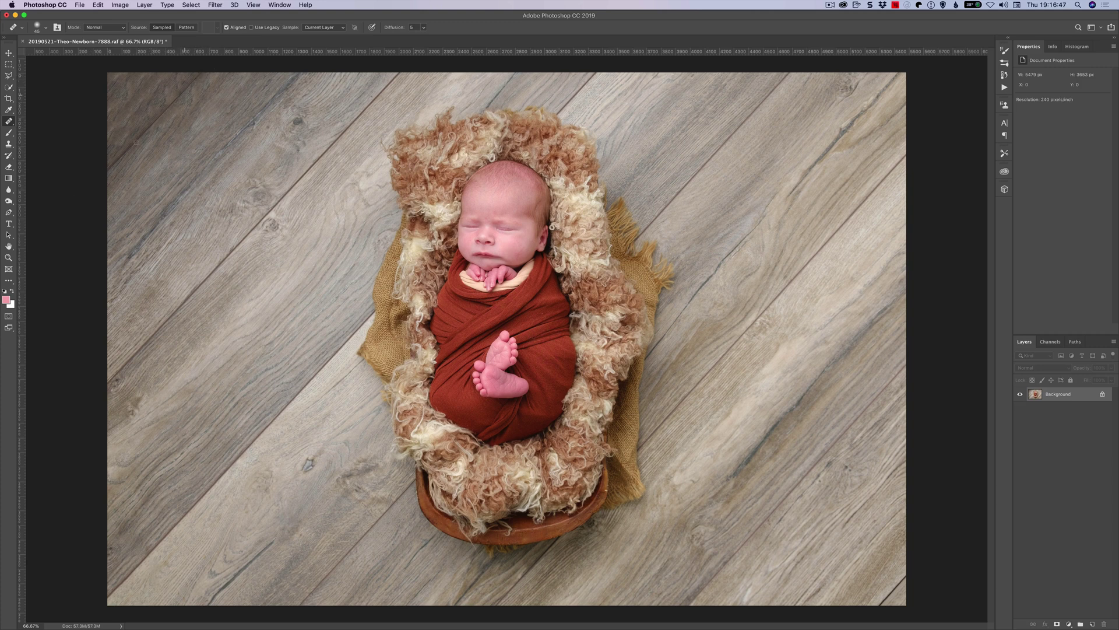
Paint the original dark top-left corner back with a 700 px History Brush.
click(9, 156)
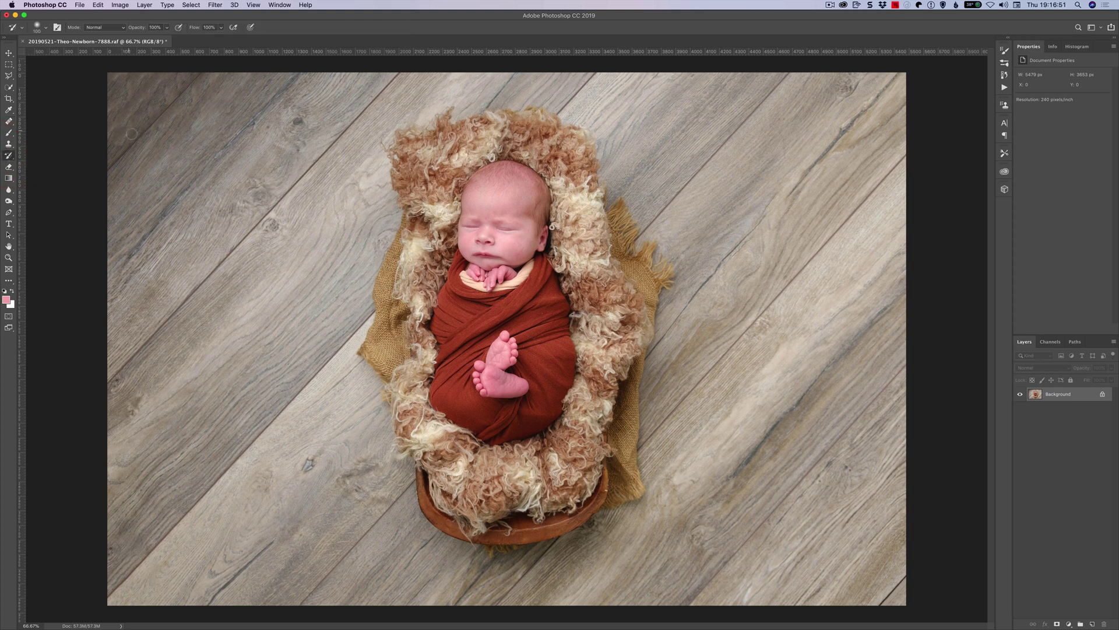
key(bracketright)
key(bracketright)
key(bracketright)
mouse_move(120, 143)
mouse_down()
mouse_move(146, 117)
mouse_move(119, 128)
mouse_move(164, 73)
mouse_move(114, 76)
mouse_move(168, 96)
mouse_move(176, 77)
mouse_move(152, 103)
mouse_move(94, 110)
mouse_up()
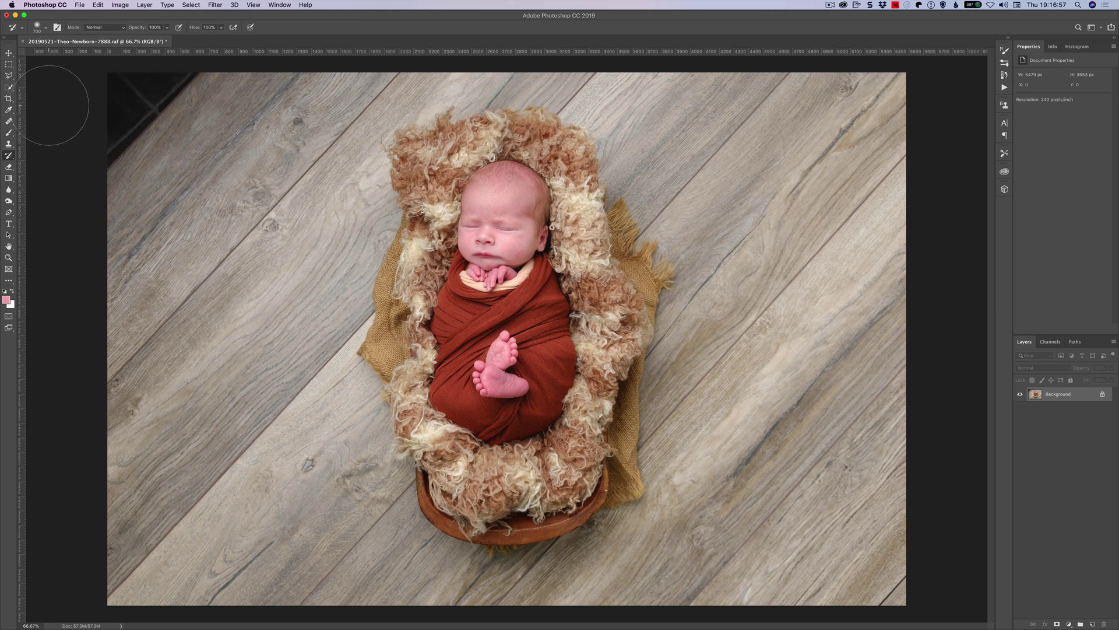
Lasso the dark top-left corner again, Content-Aware fill it, and deselect.
key(l)
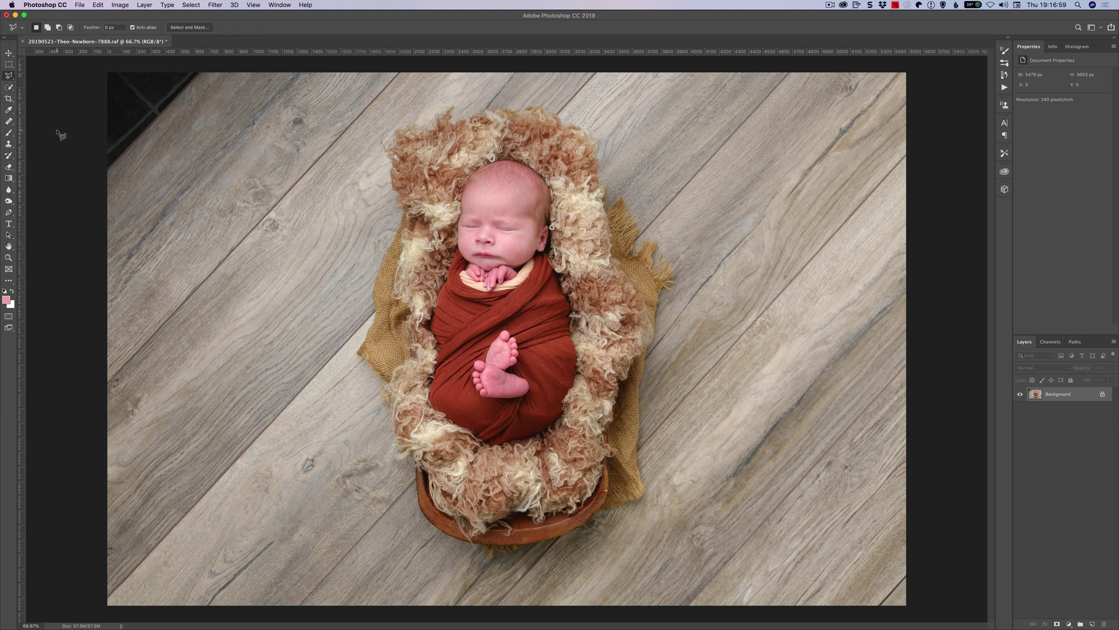
key(shift+l)
key(shift+l)
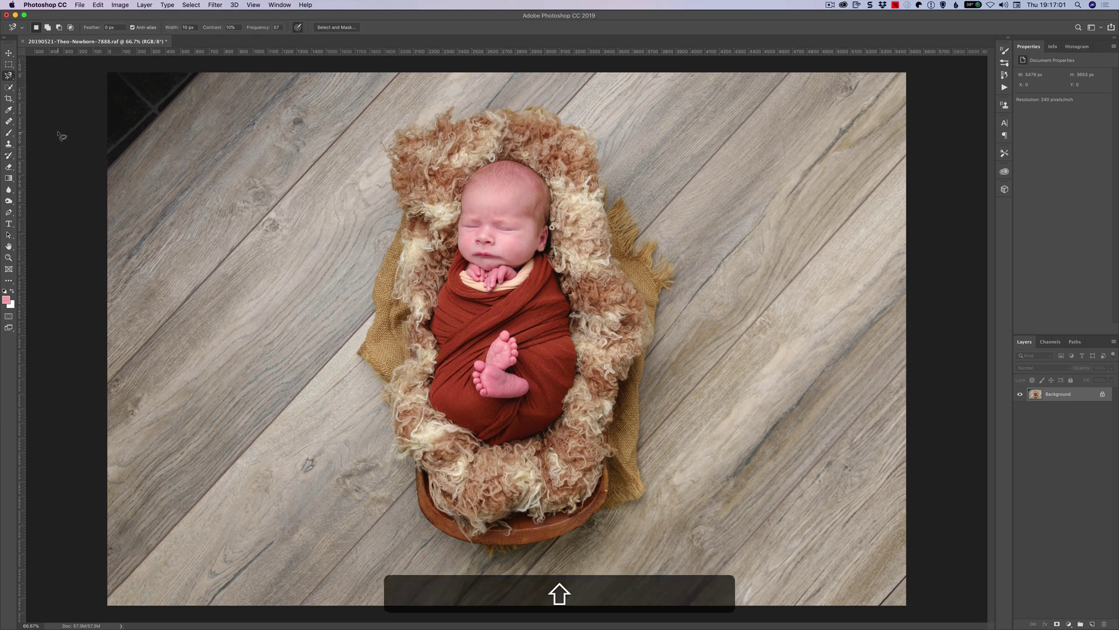
mouse_move(141, 148)
mouse_down()
mouse_move(210, 72)
mouse_move(182, 65)
mouse_move(207, 68)
mouse_move(210, 81)
mouse_up()
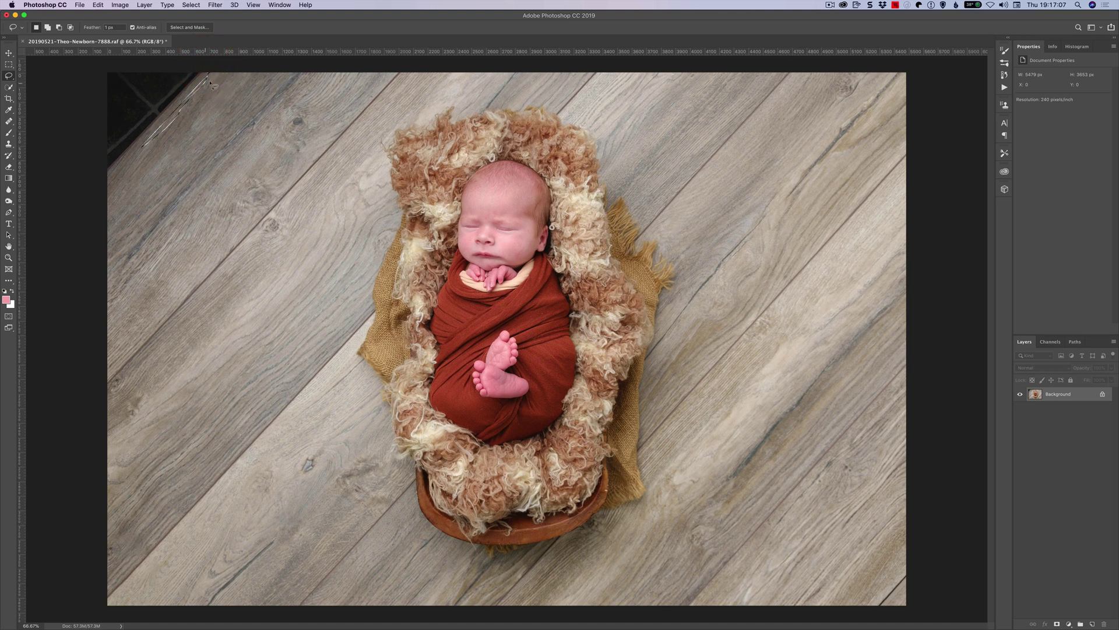
key(super+d)
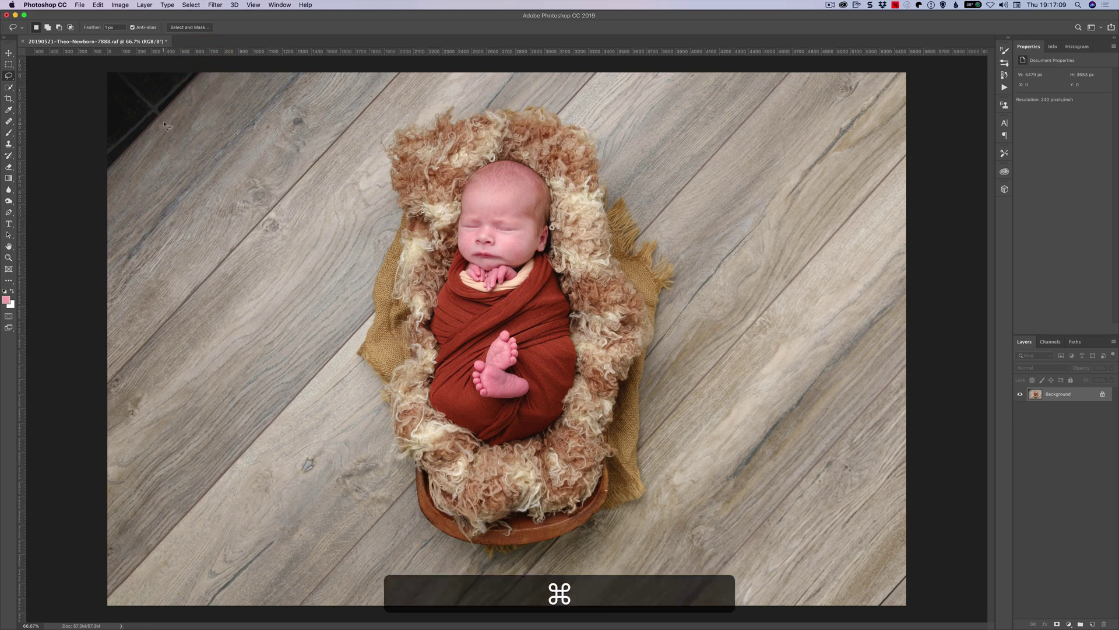
mouse_move(171, 113)
mouse_down()
mouse_move(209, 68)
mouse_move(188, 60)
mouse_move(82, 73)
mouse_move(67, 145)
mouse_move(94, 185)
mouse_move(175, 110)
mouse_up()
key(alt)
key(shift+BackSpace)
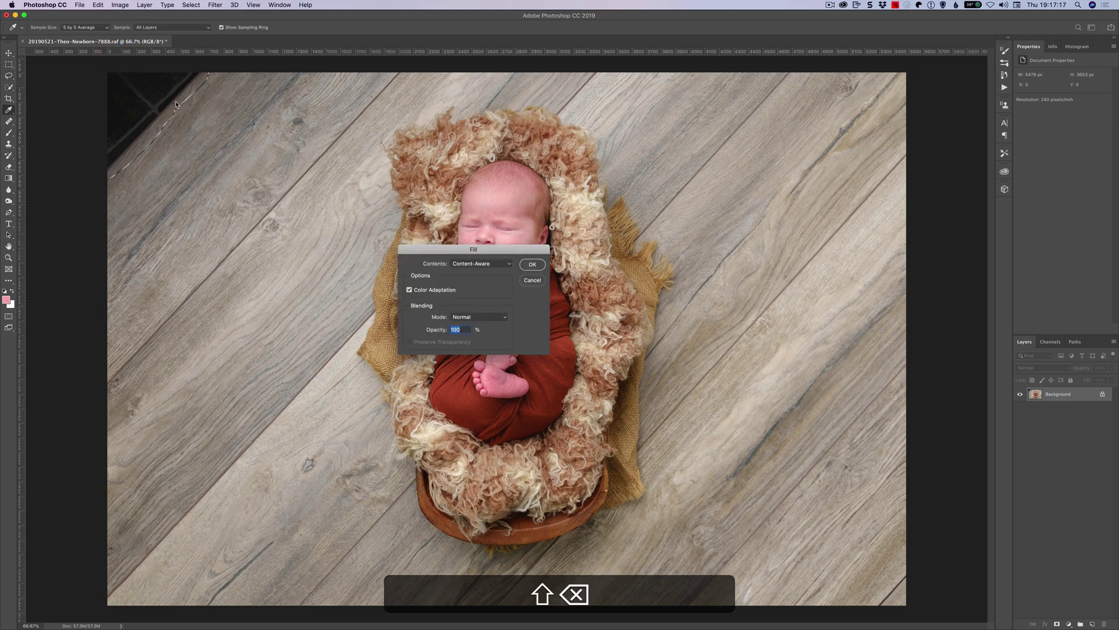
key(shift+Return)
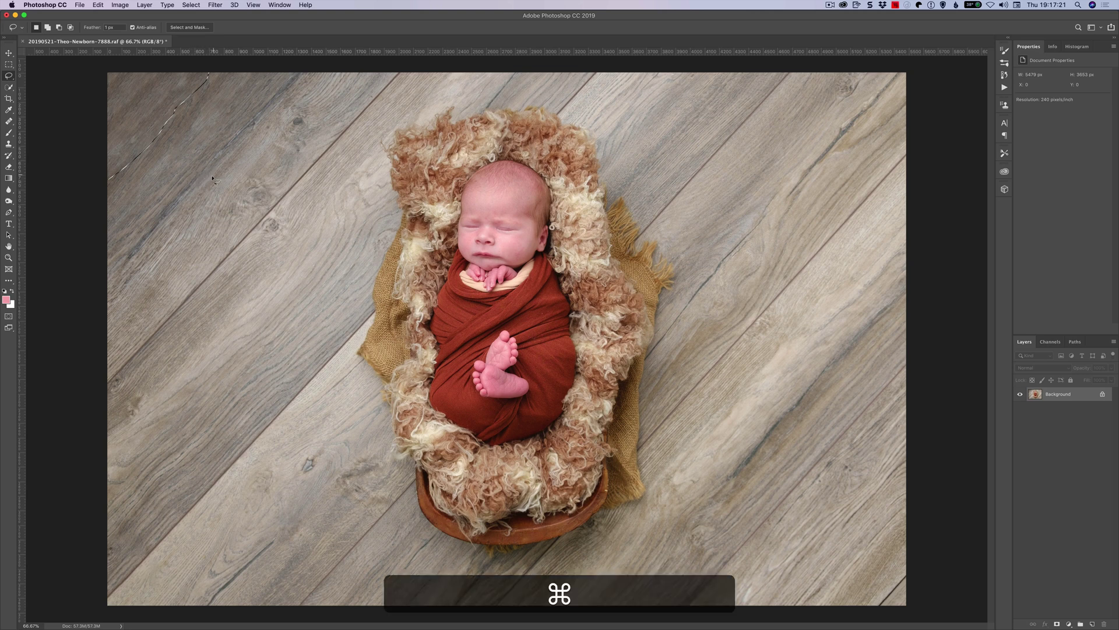
key(super+d)
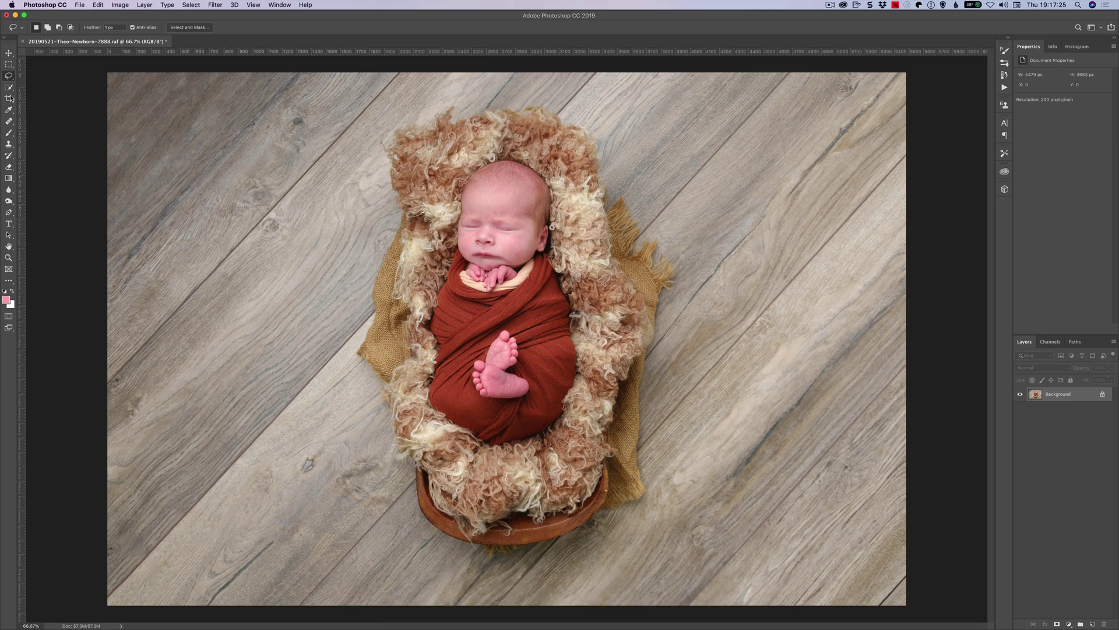
With the Patch Tool, draw patch outlines along the top-left wood edge, clearing each.
click(8, 121)
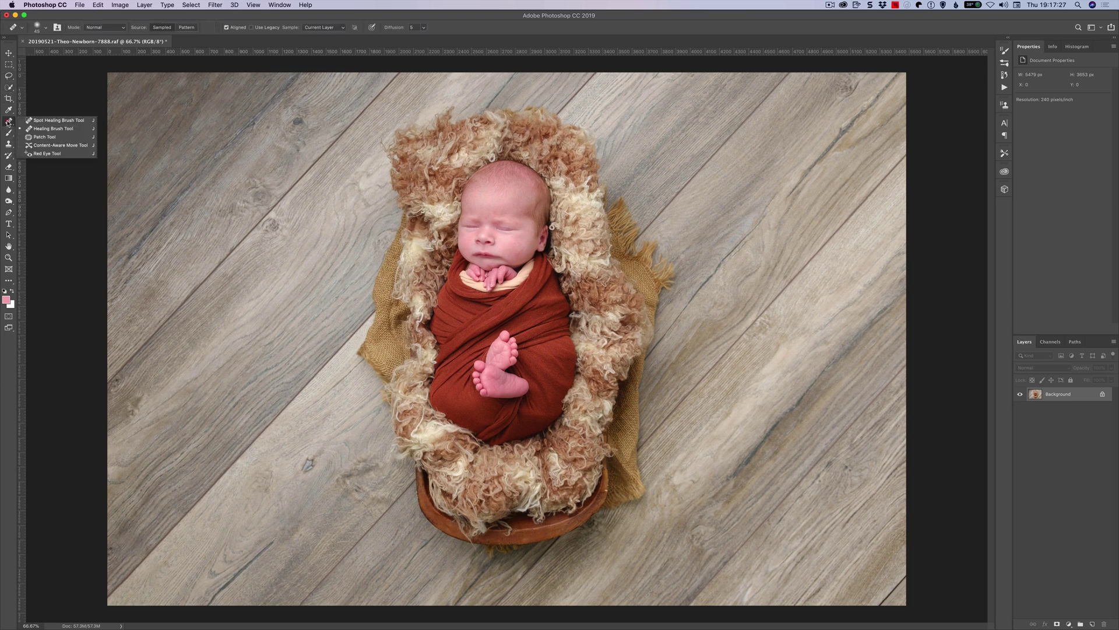
click(45, 137)
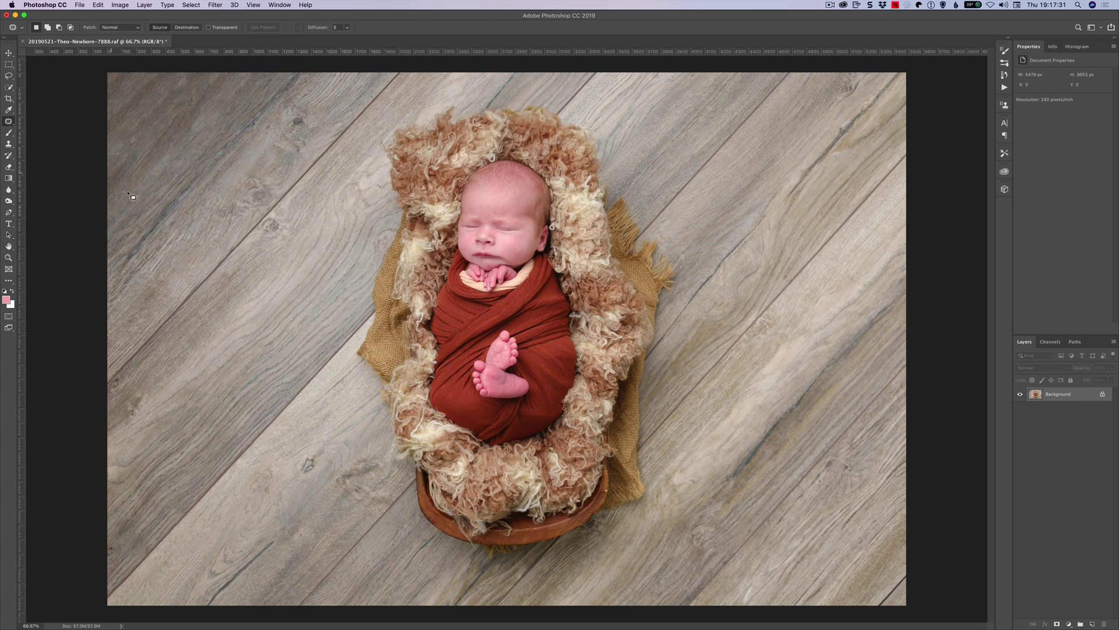
mouse_move(97, 176)
mouse_down()
mouse_move(116, 186)
mouse_move(195, 71)
mouse_move(145, 105)
mouse_move(103, 180)
mouse_move(111, 159)
mouse_move(190, 167)
mouse_move(268, 234)
mouse_move(266, 224)
mouse_move(201, 289)
mouse_up()
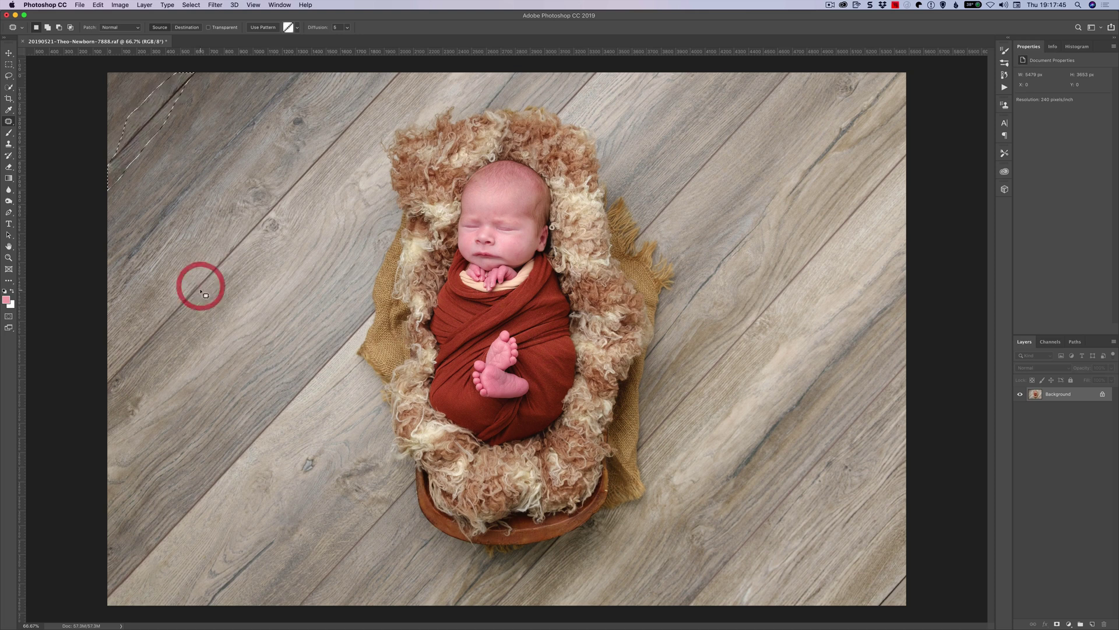
key(super+d)
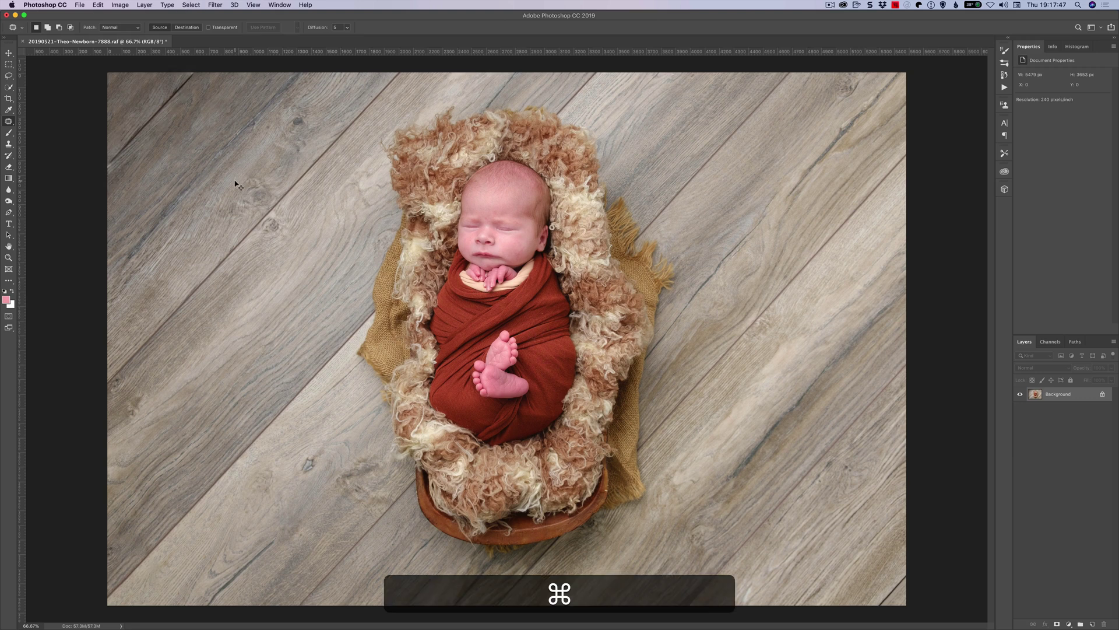
drag(109, 187, 118, 182)
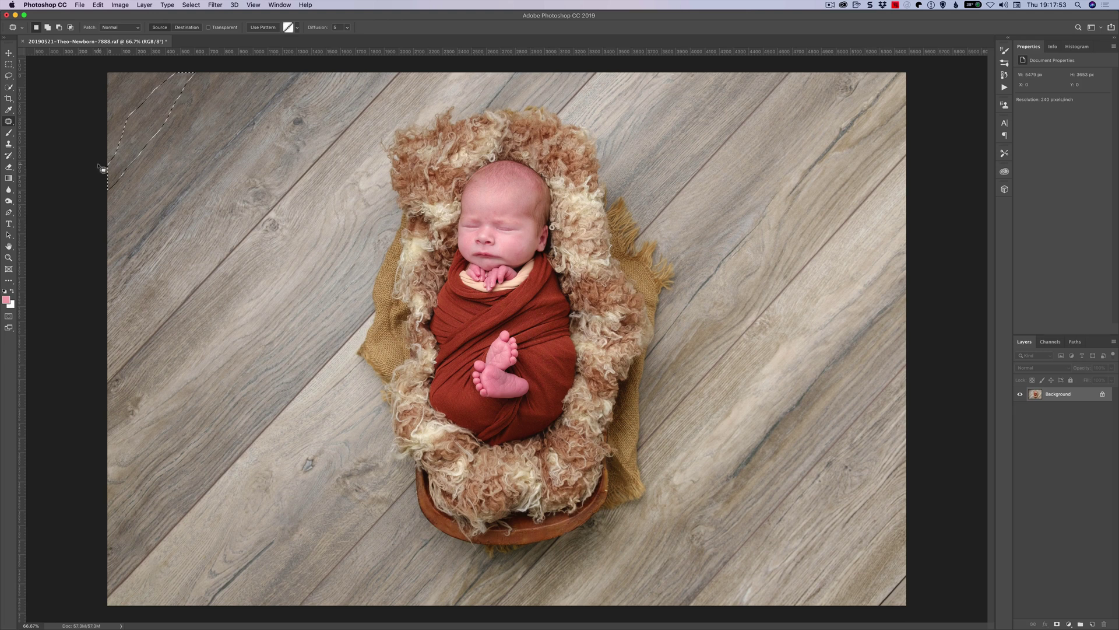
key(super+d)
Select the plank strip along the top-left edge with the Polygonal Lasso.
click(9, 76)
right_click(9, 76)
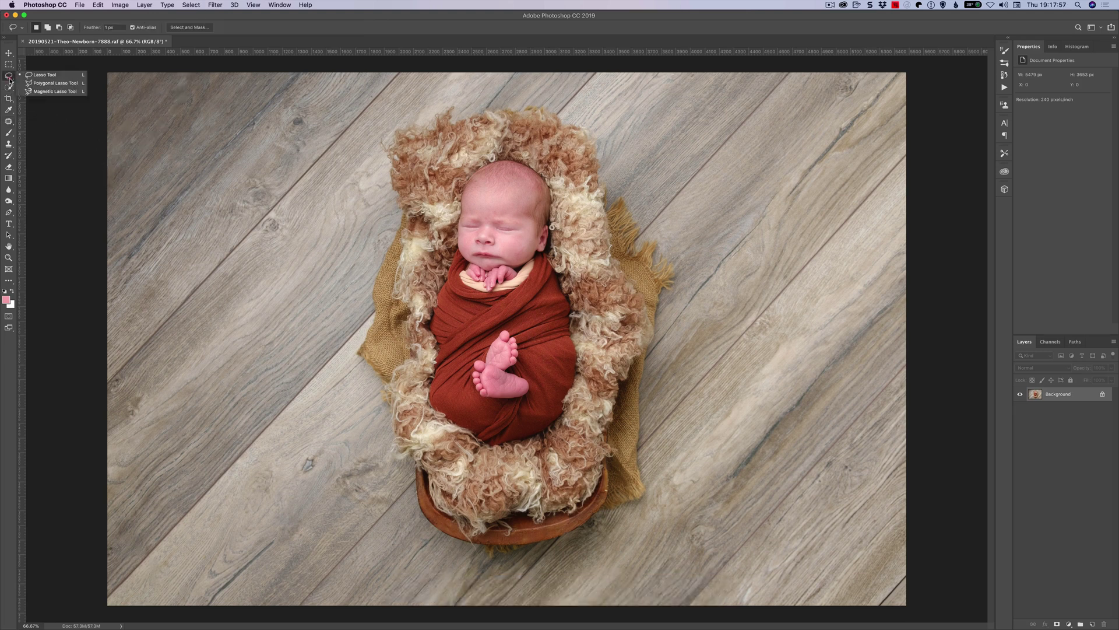
click(43, 87)
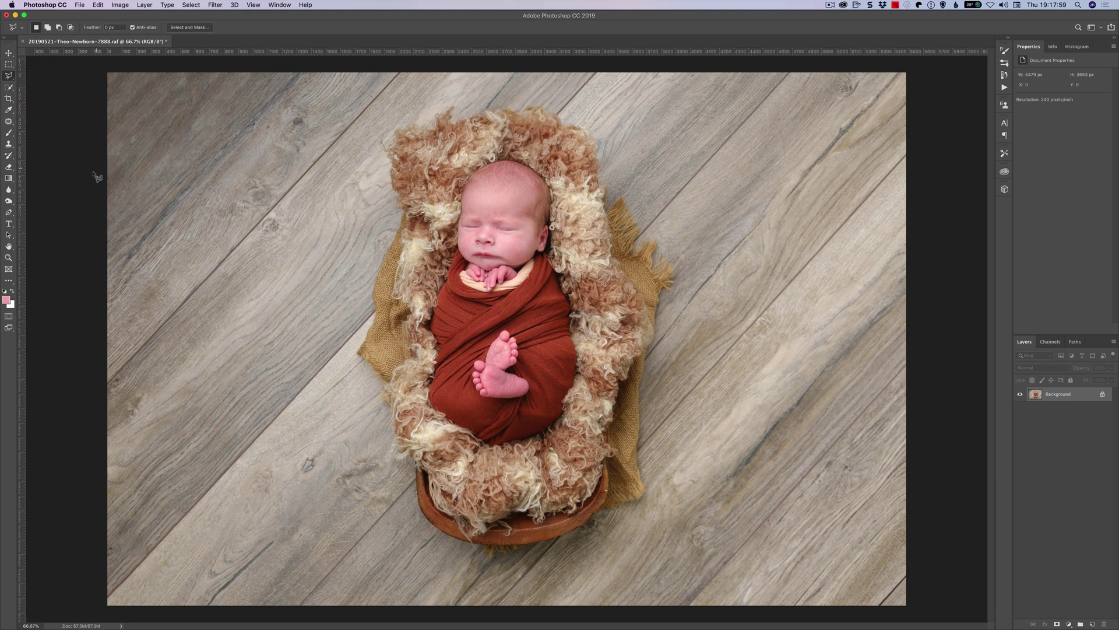
click(93, 171)
click(182, 66)
click(223, 67)
click(88, 162)
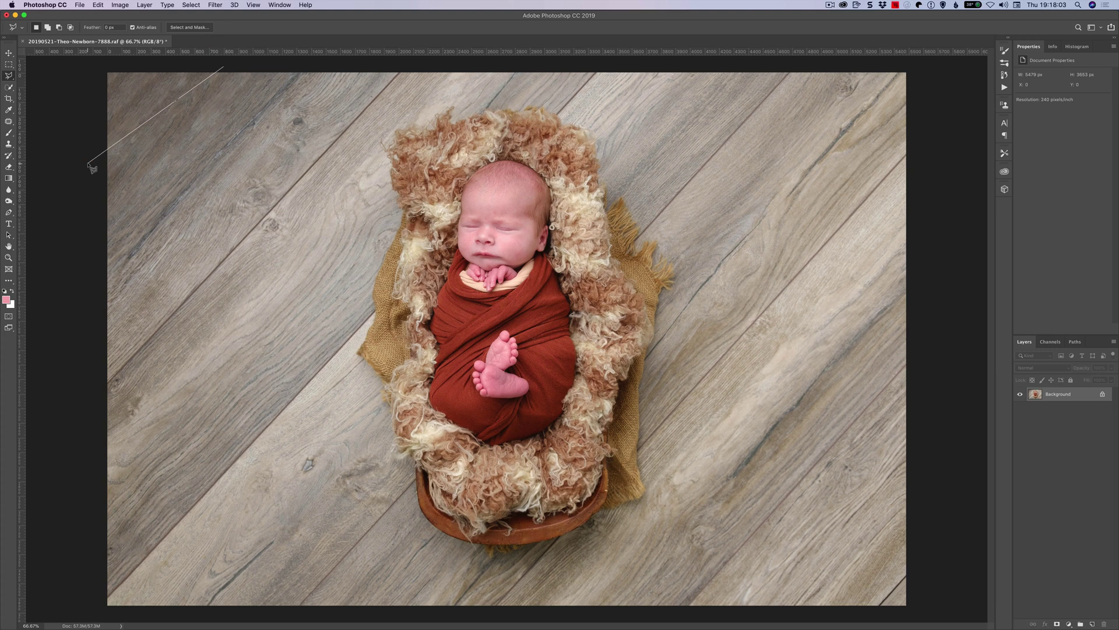
click(97, 202)
click(191, 136)
click(240, 69)
click(226, 70)
click(220, 72)
click(224, 68)
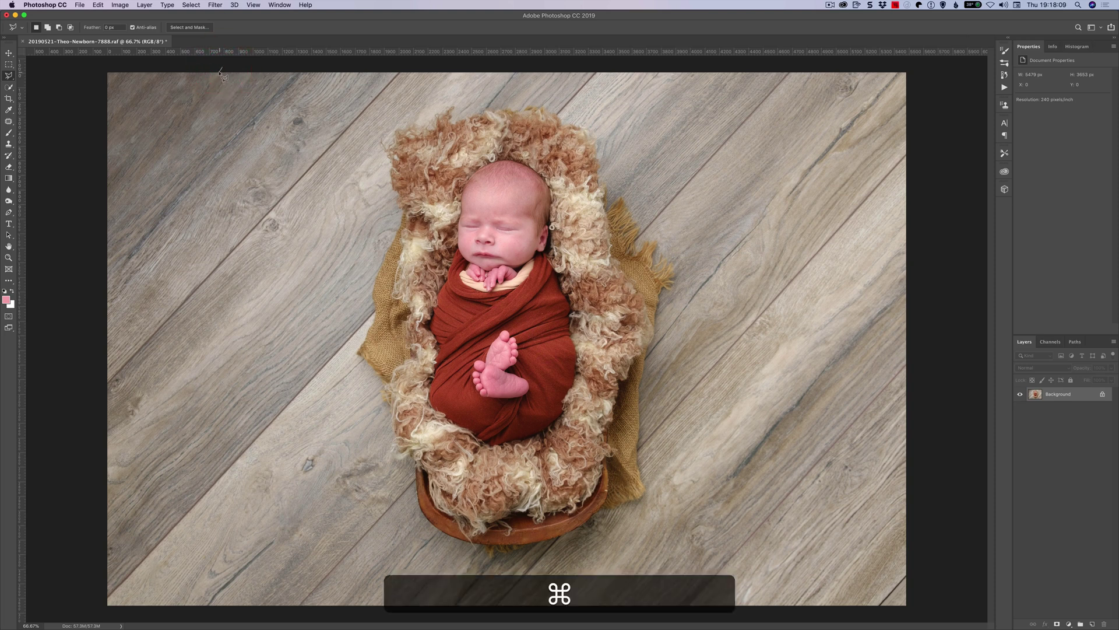
key(super+z)
Patch the strip with clean wood dragged from lower-left, then deselect.
click(9, 121)
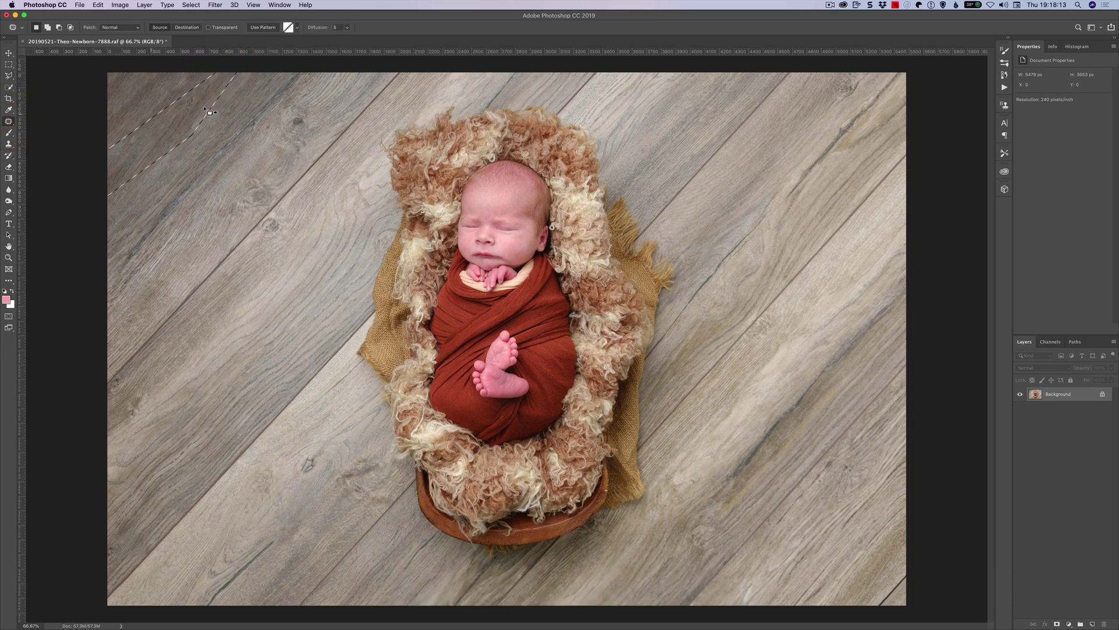
mouse_move(180, 130)
mouse_down()
mouse_move(175, 120)
mouse_move(242, 194)
mouse_move(190, 278)
mouse_move(195, 291)
mouse_up()
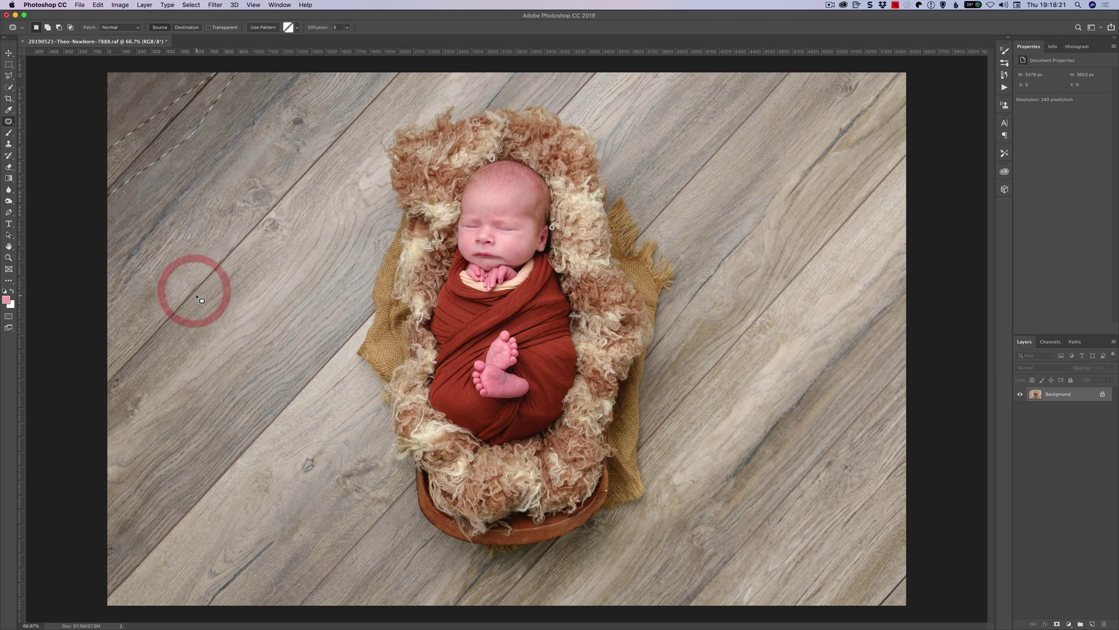
key(super+d)
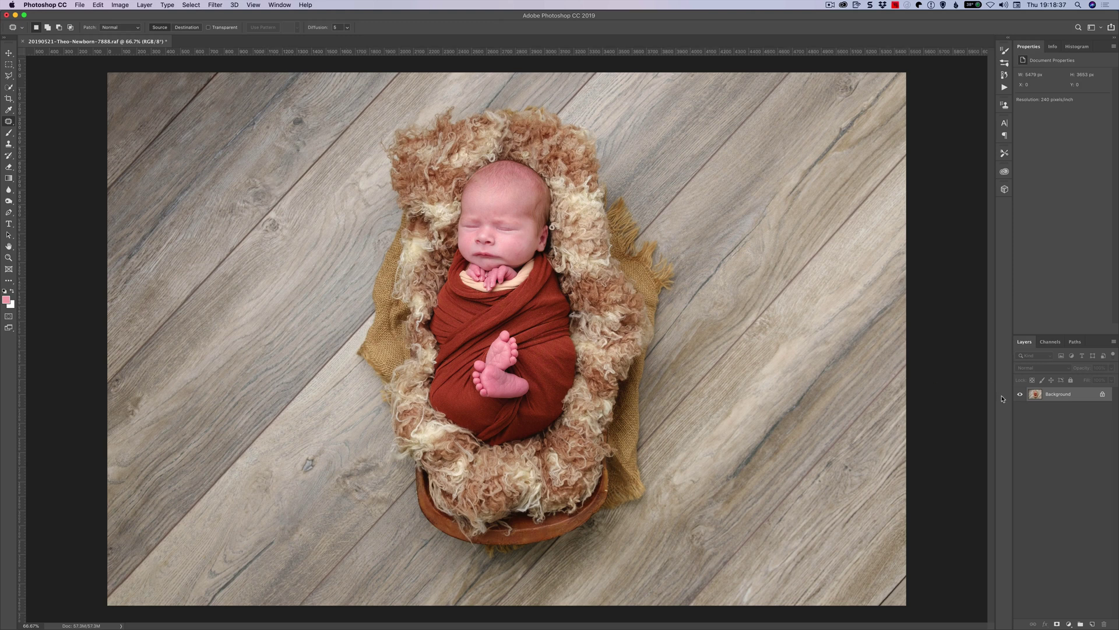
Create Layer 1 and fill it with the original photo from History.
key(shift+super+n)
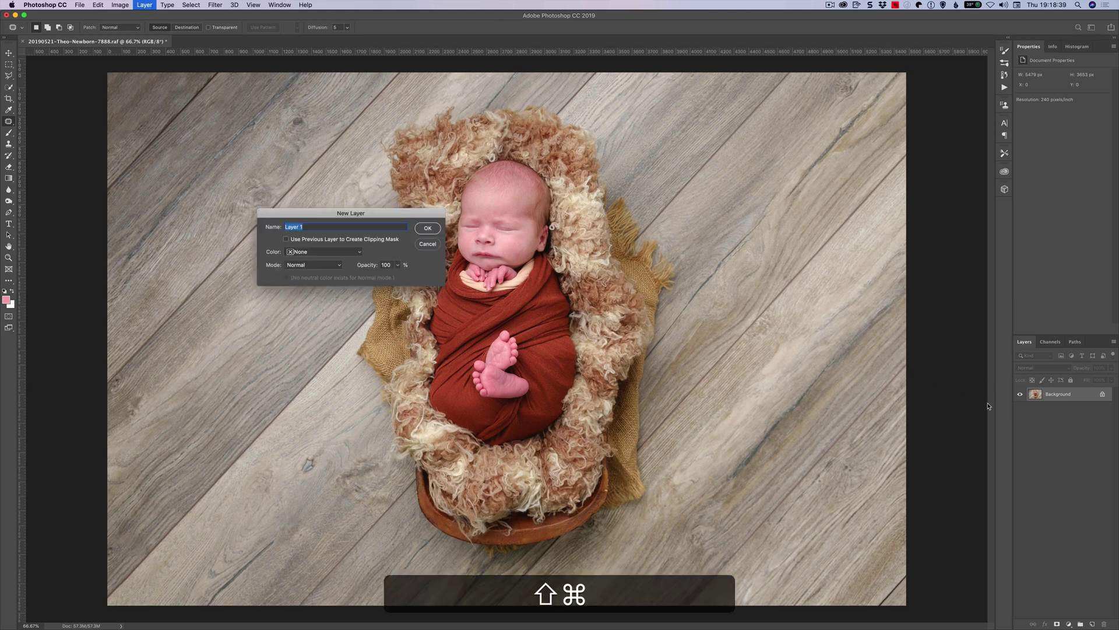
key(Return)
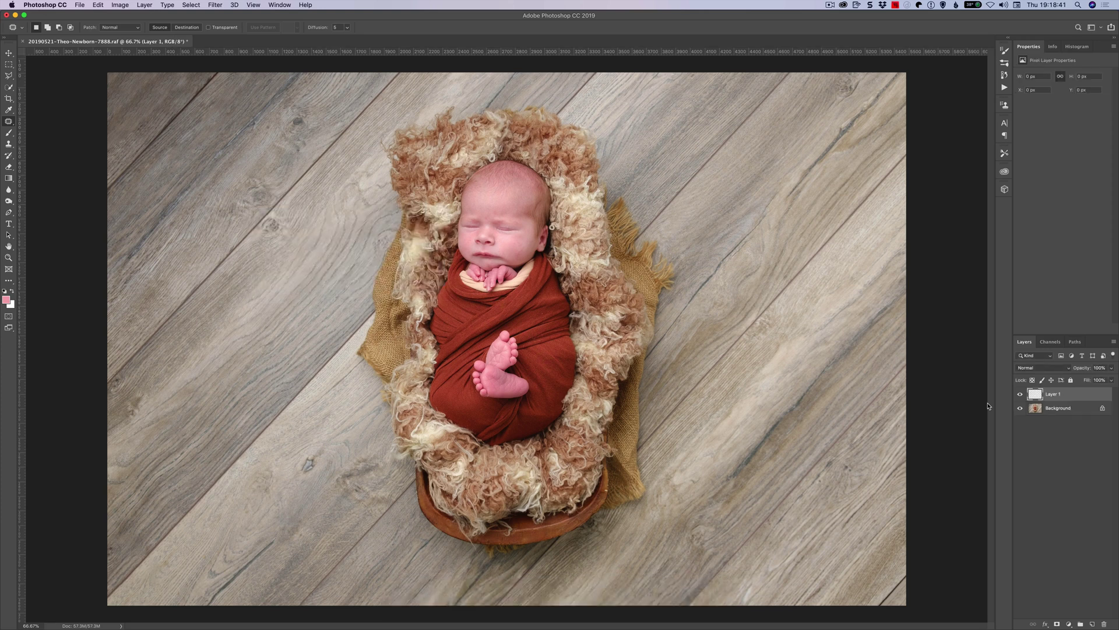
key(shift+BackSpace)
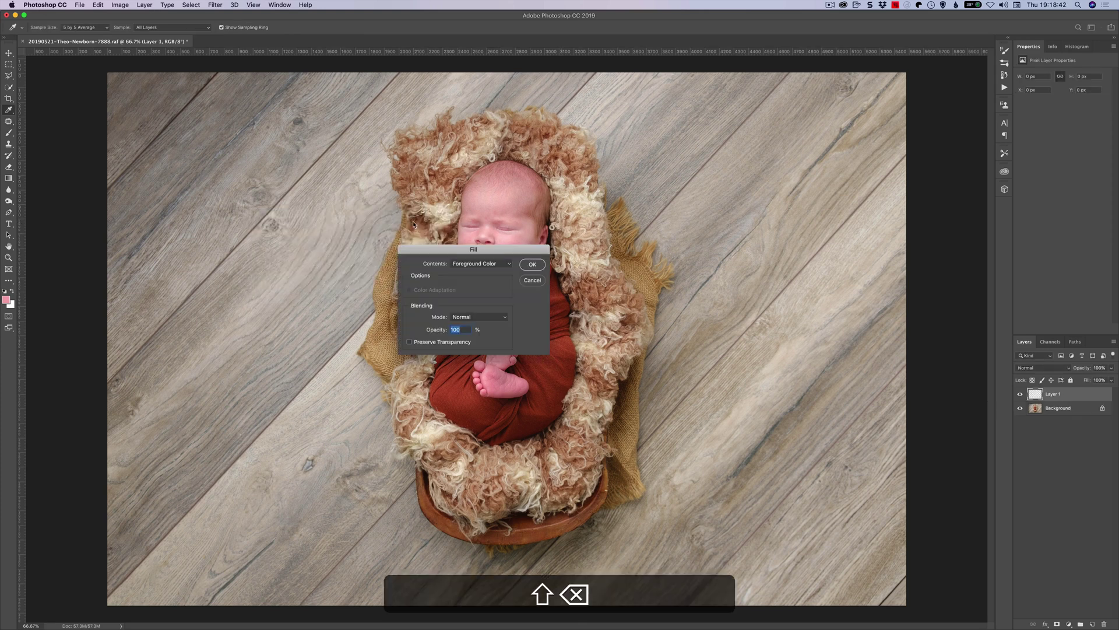
click(490, 264)
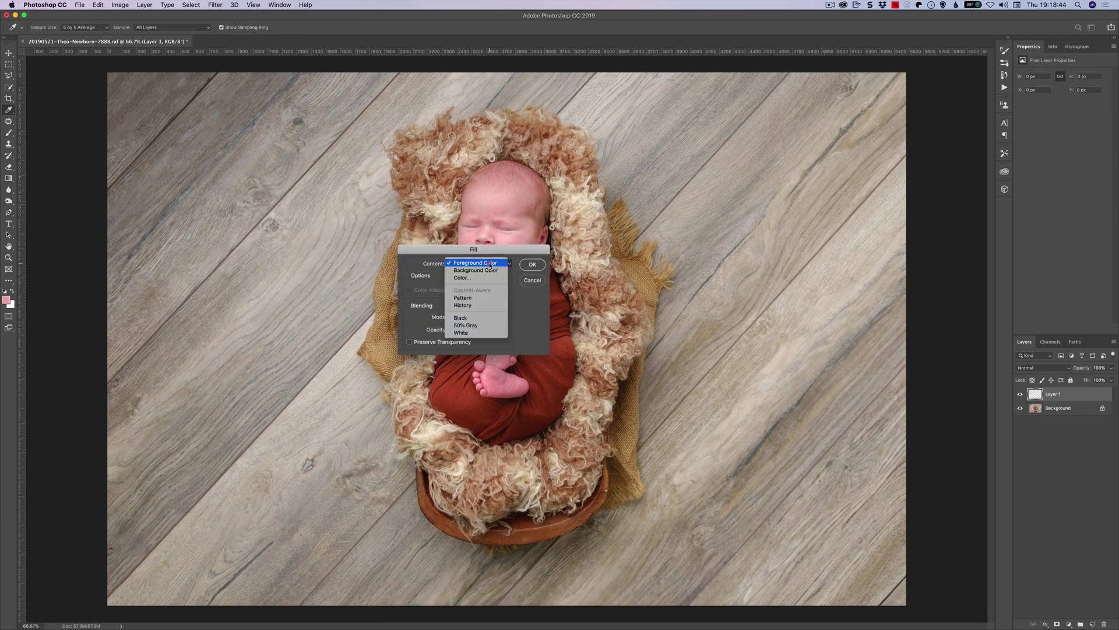
click(488, 304)
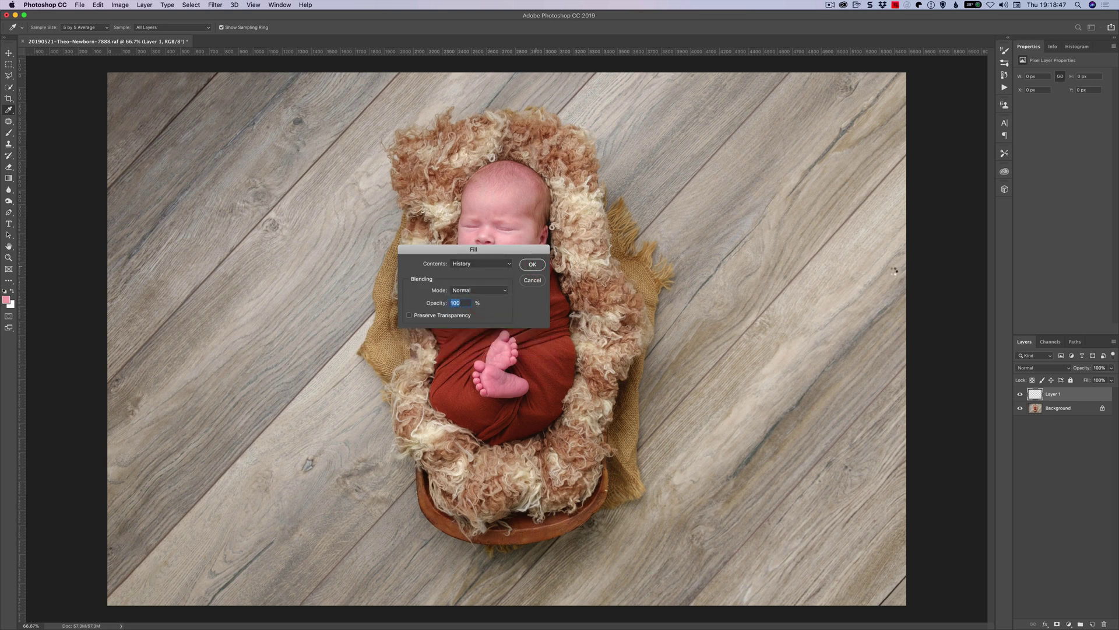
key(Return)
key(j)
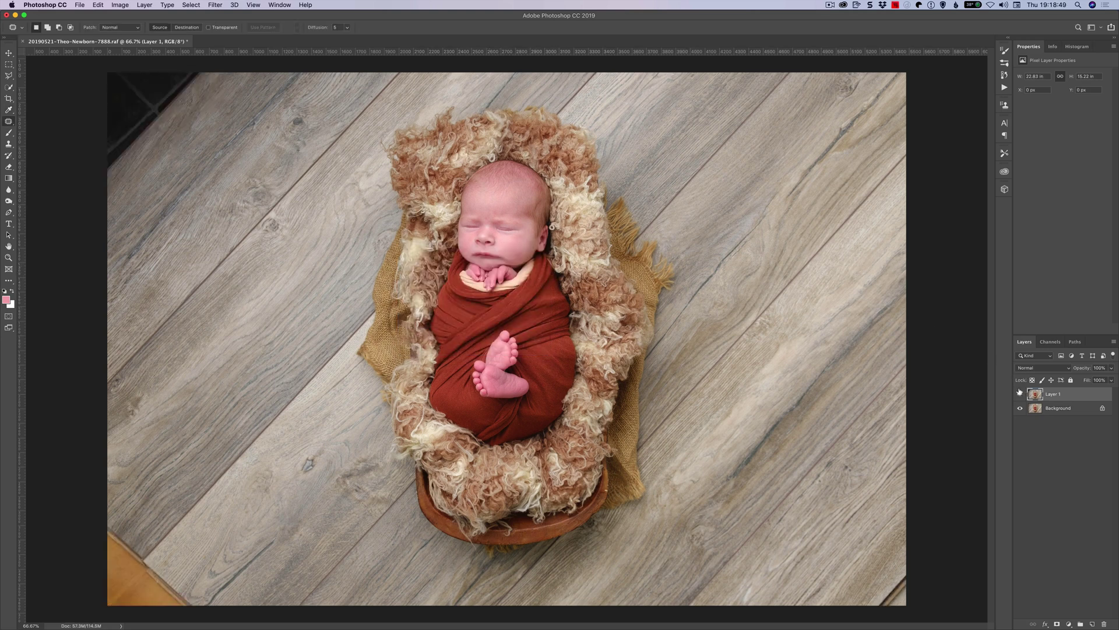
Toggle Layer 1's visibility to compare before and after, leaving it hidden.
click(1020, 393)
click(1020, 393)
click(1020, 394)
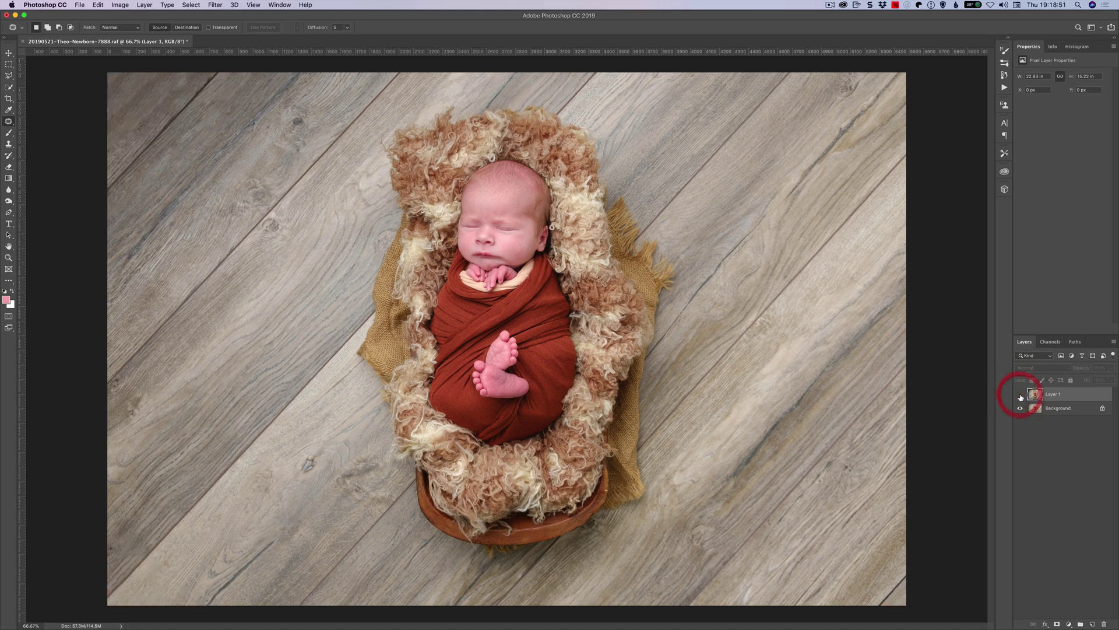
click(1020, 397)
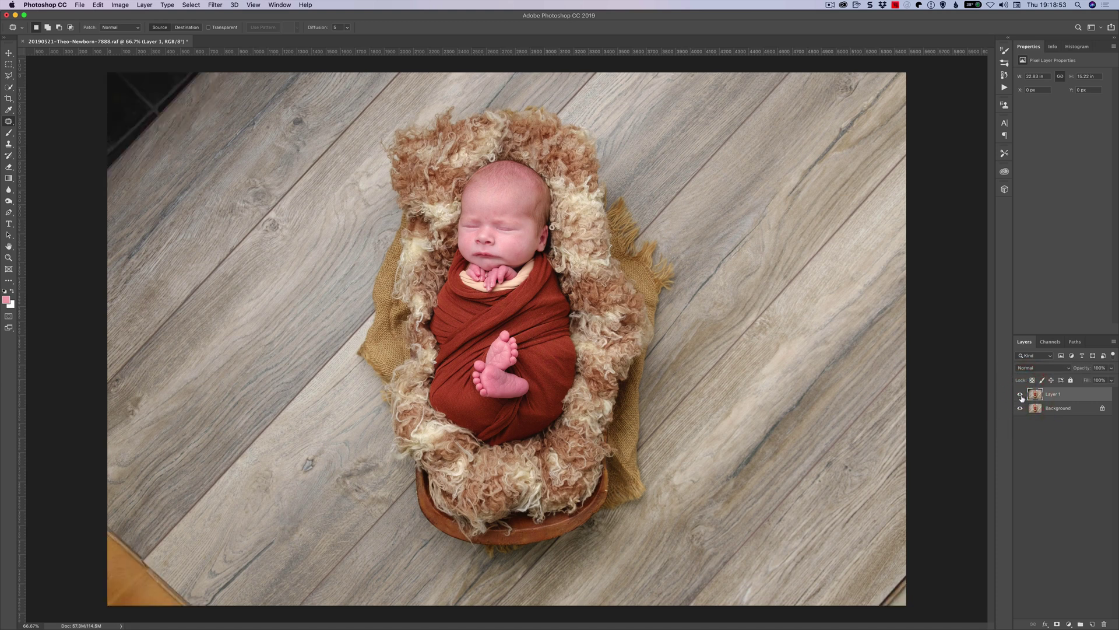
click(1020, 397)
click(1020, 398)
click(1020, 398)
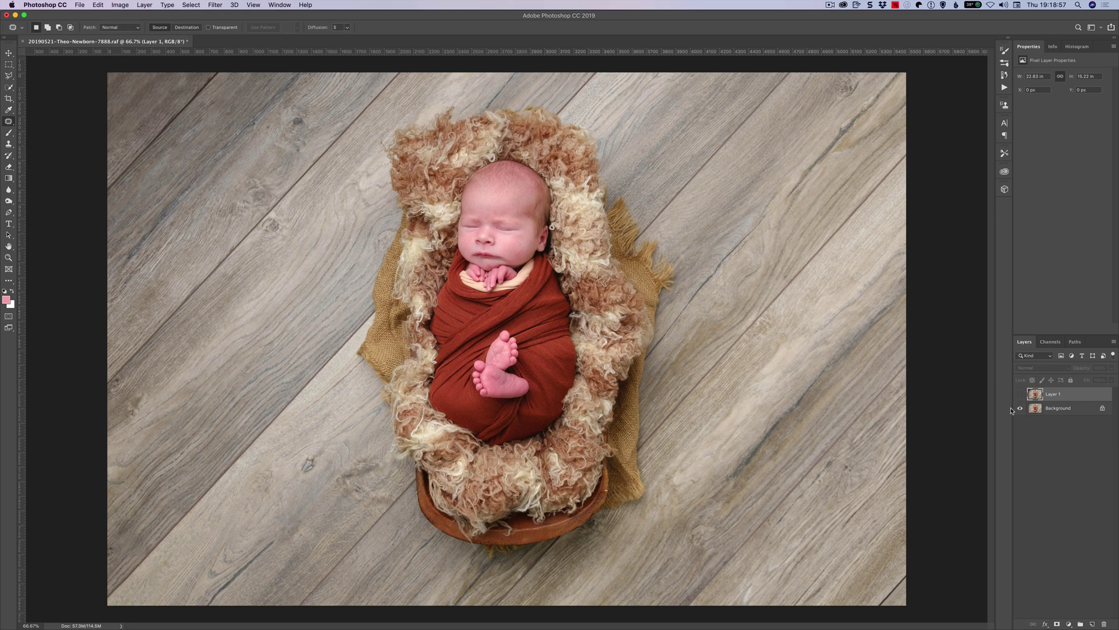